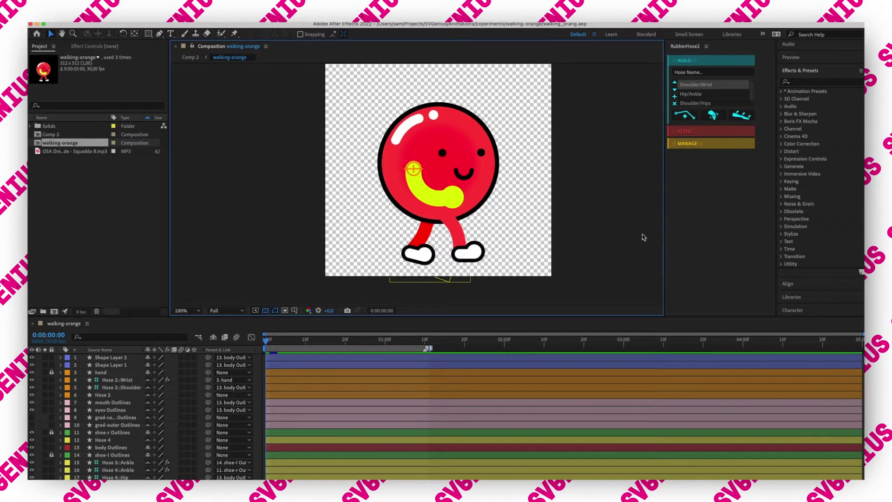
# Play the walk cycle preview, stop it, and return to frame 0
pyautogui.press('space')
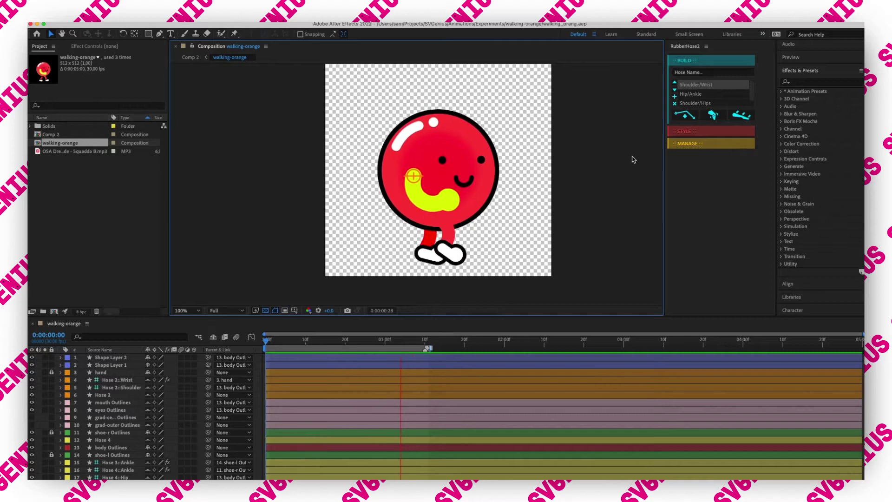
pyautogui.press('space')
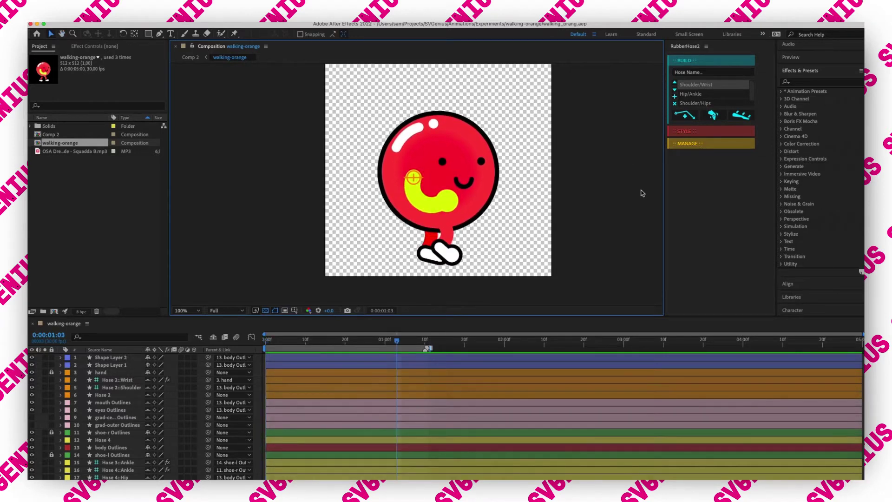
pyautogui.press('Home')
# Browse RubberHose2's hose style list, then switch back to the BUILD options
pyautogui.click(707, 132)
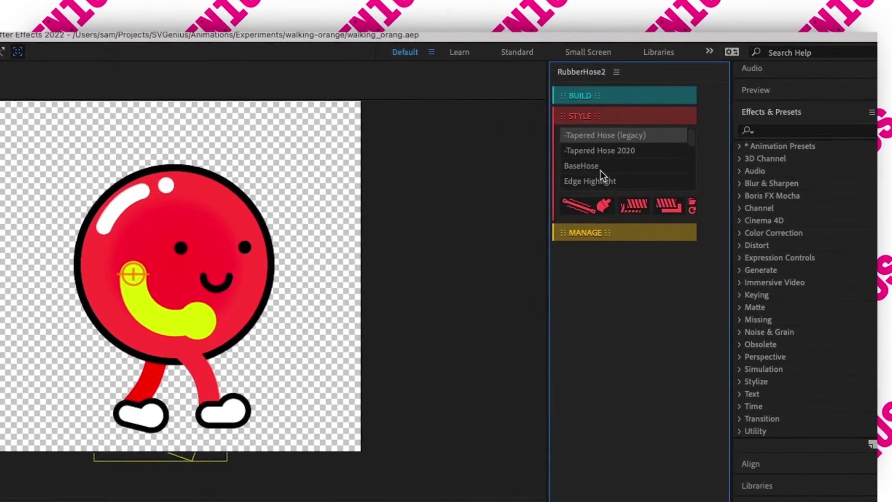
pyautogui.scroll(-2, 652, 167)
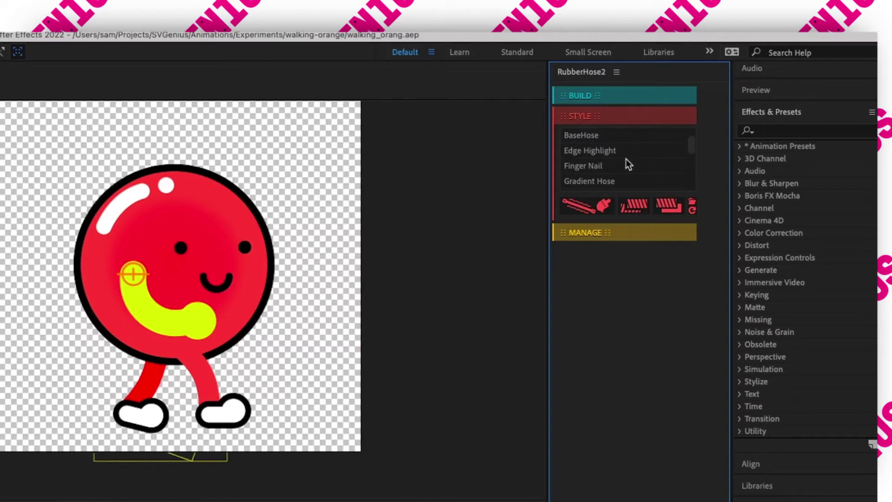
pyautogui.scroll(2, 622, 160)
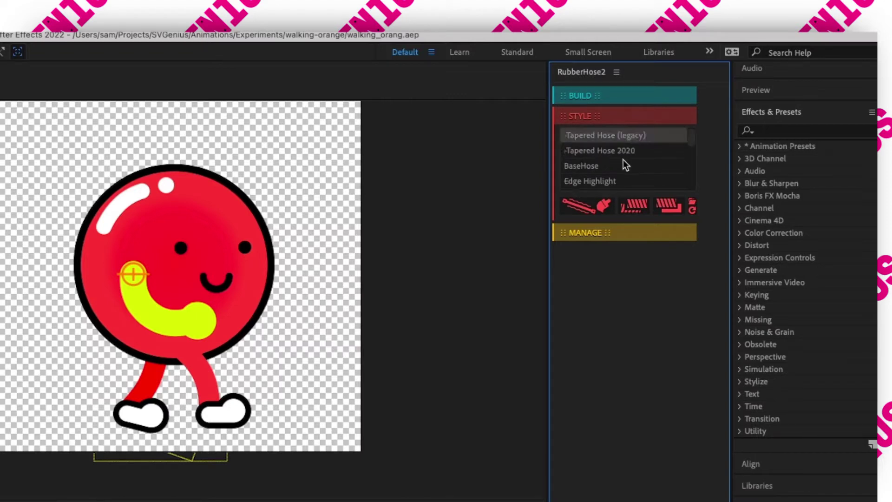
pyautogui.click(625, 96)
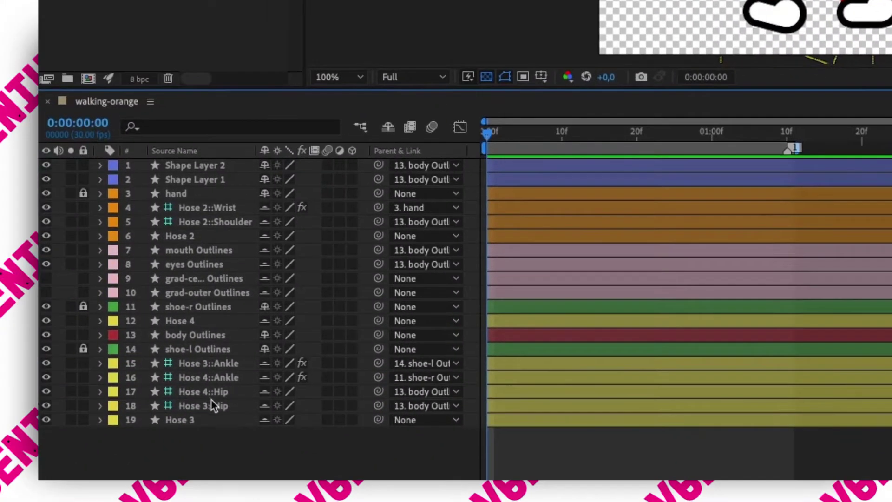
# Select the Hose 3, Hose 3::Hip and Hose 4 layers, then replay the walk preview
pyautogui.click(199, 419)
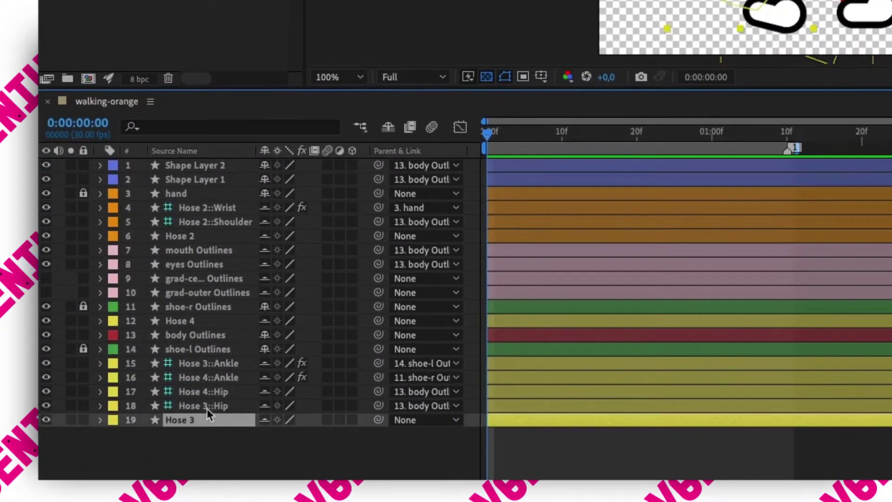
pyautogui.click(207, 408)
pyautogui.click(207, 325)
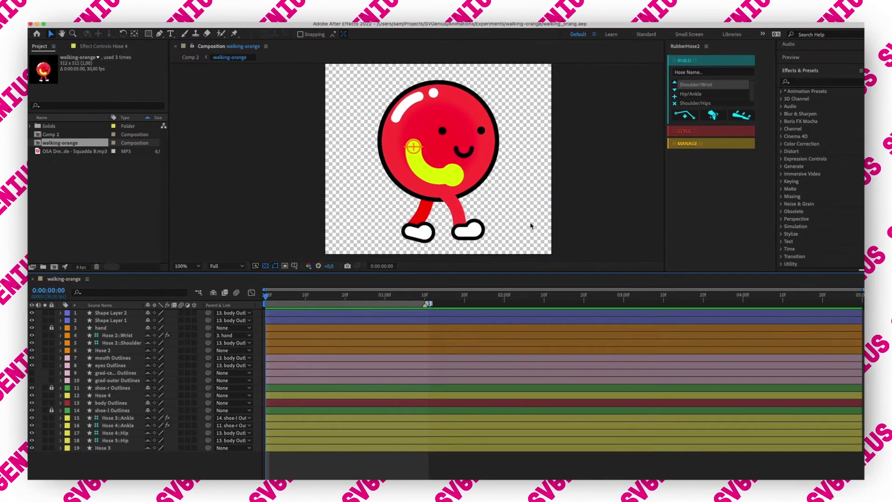
pyautogui.press('space')
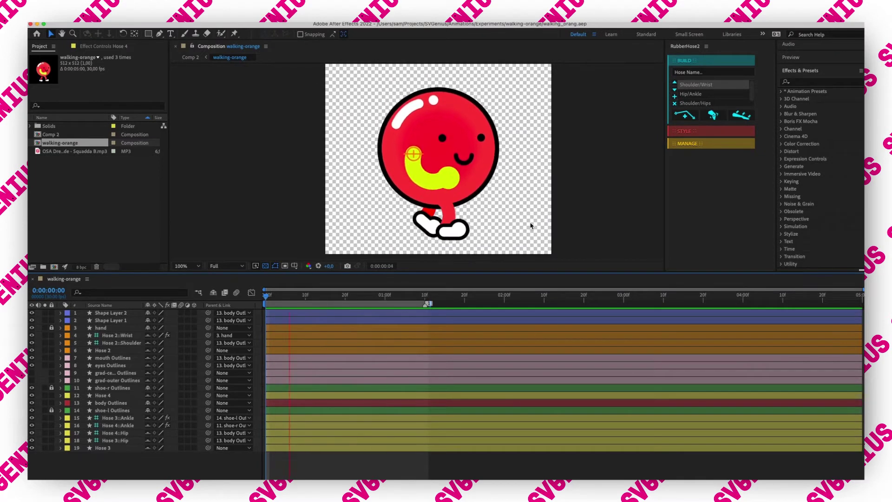
pyautogui.press('space')
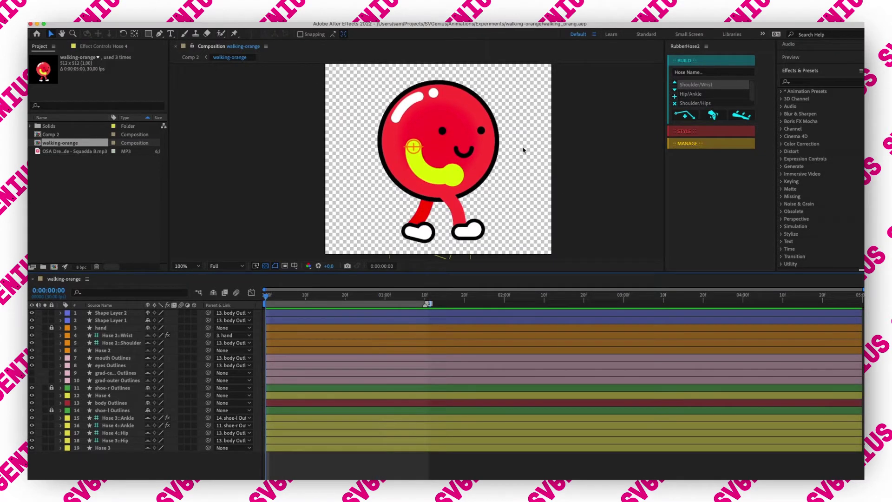
# Open Bodymovin from Window > Extensions, widen it, and render walking-orange to data.json
pyautogui.click(286, 21)
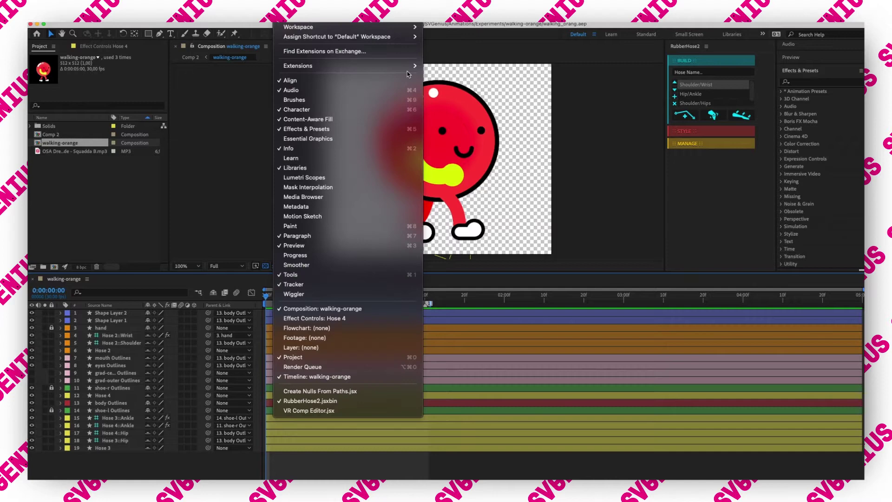
pyautogui.moveTo(397, 68)
pyautogui.click(440, 75)
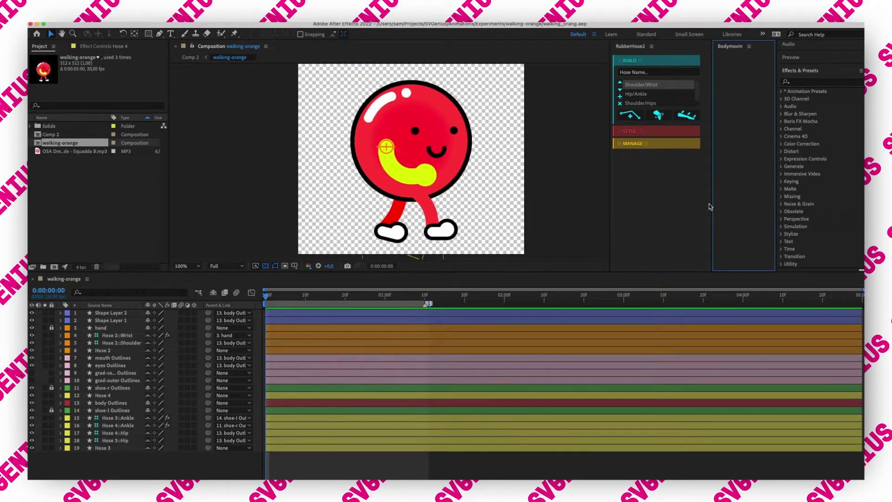
pyautogui.moveTo(704, 203); pyautogui.dragTo(466, 200)
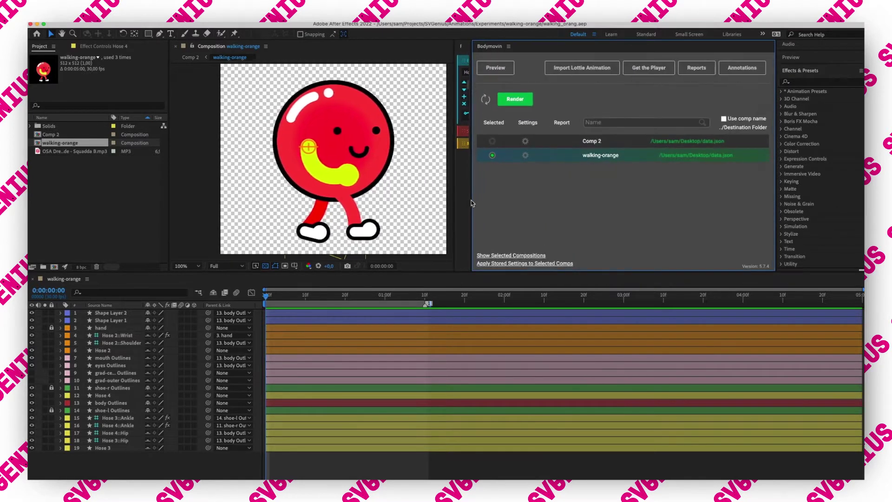
pyautogui.click(512, 97)
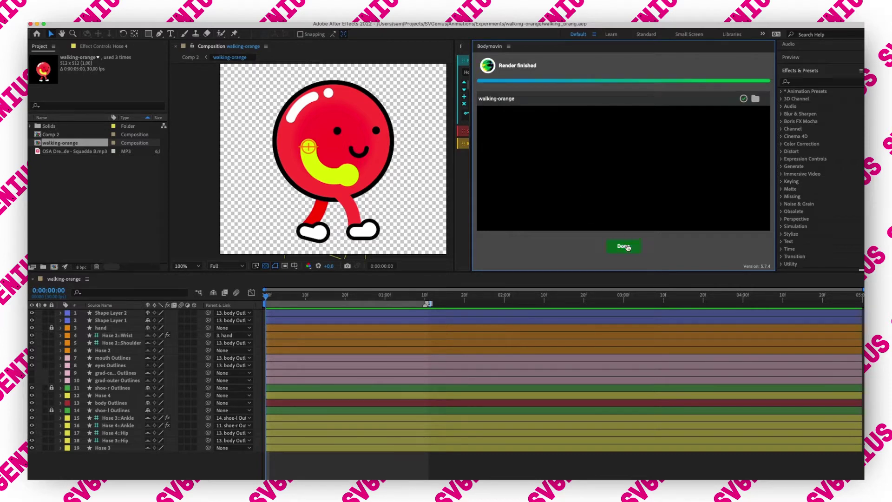
# Upload data.json to LottieFiles, preview it with its hose legs missing, and close the preview
pyautogui.click(623, 246)
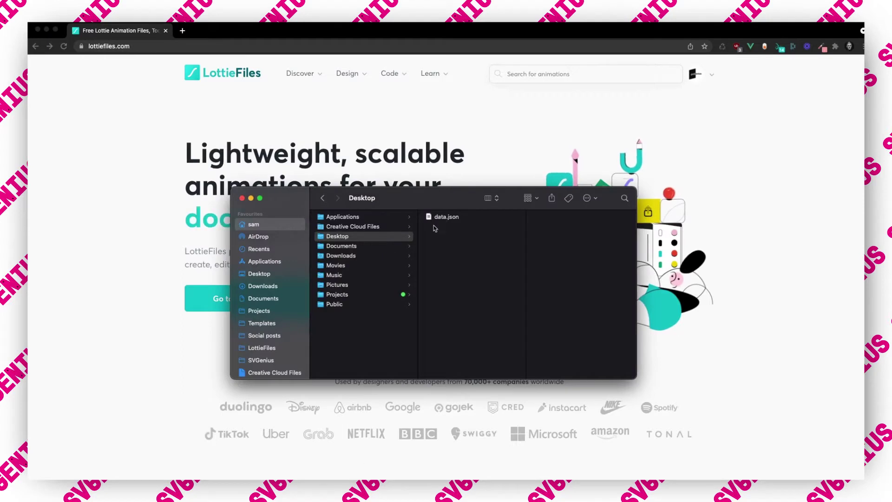
pyautogui.moveTo(442, 216); pyautogui.dragTo(454, 166)
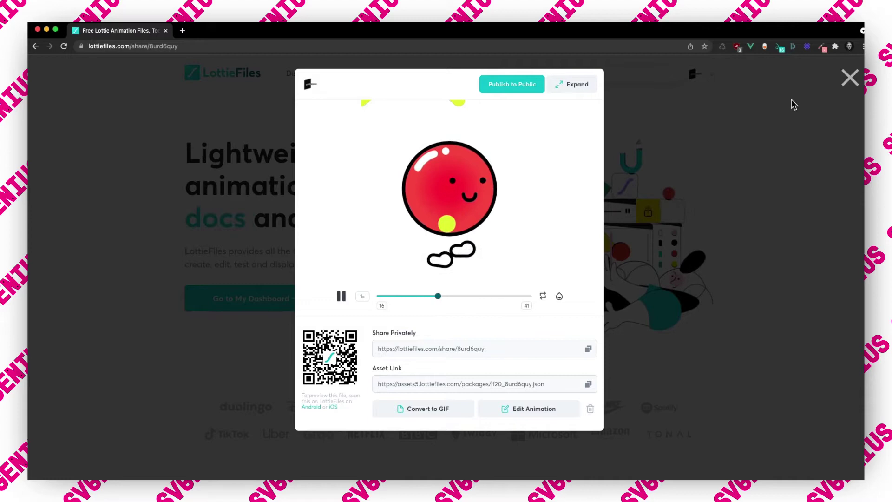
pyautogui.click(849, 78)
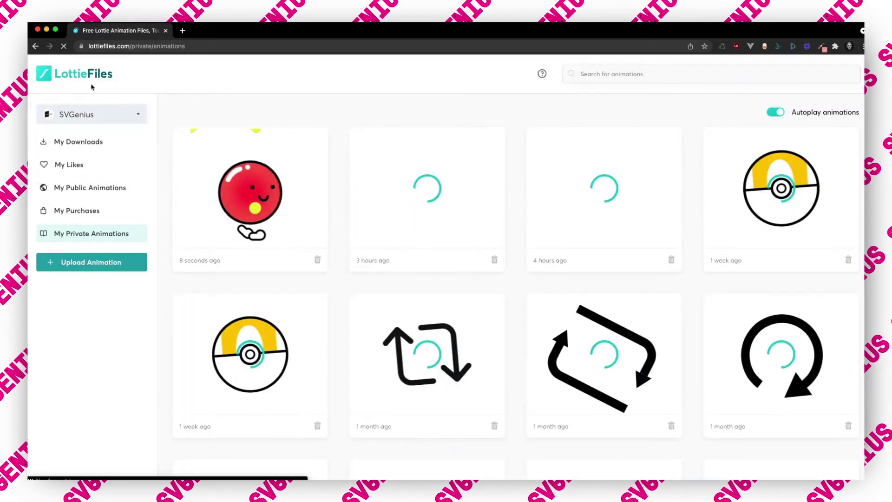
pyautogui.click(91, 262)
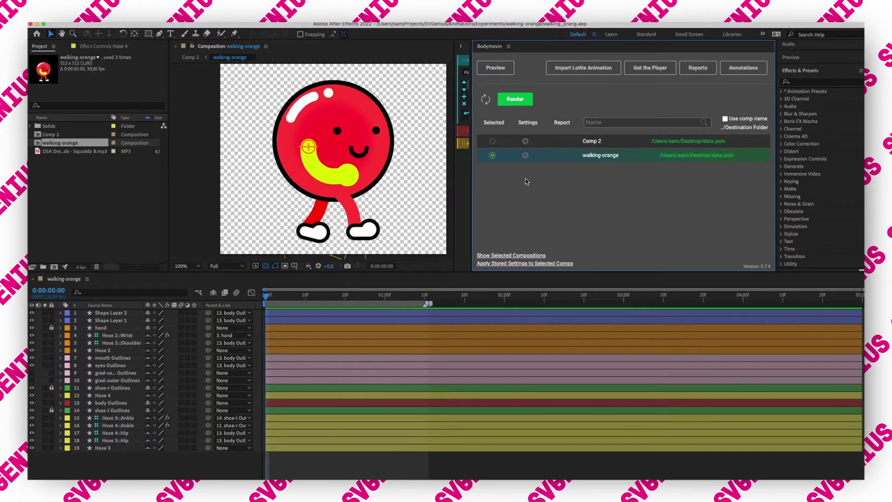
# Turn on Convert expressions to keyframes in walking-orange's Bodymovin expression options
pyautogui.moveTo(471, 190); pyautogui.dragTo(500, 191)
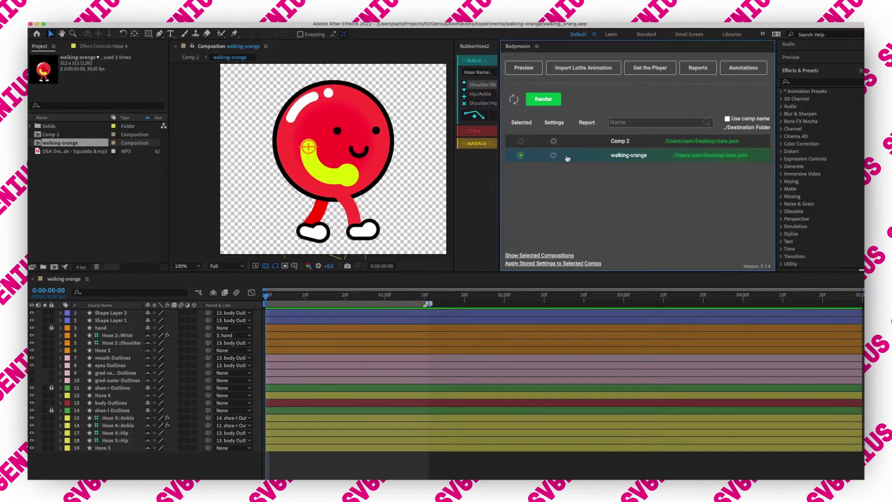
pyautogui.click(553, 155)
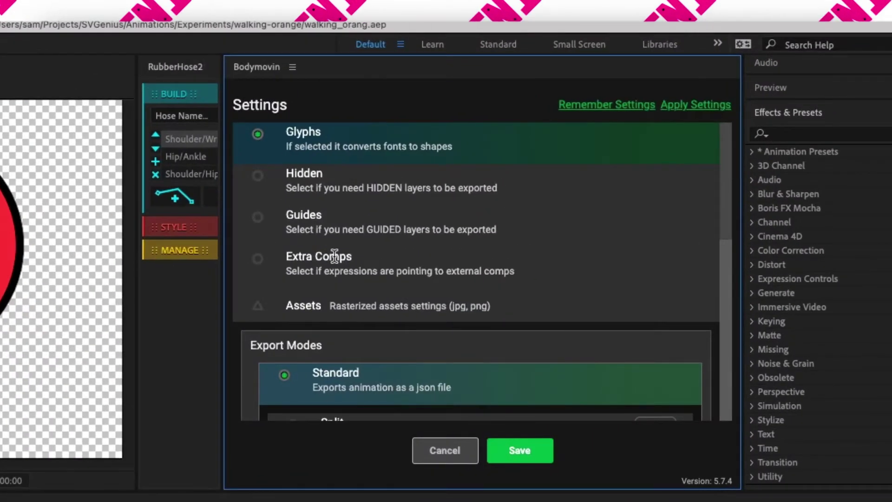
pyautogui.scroll(-10, 338, 256)
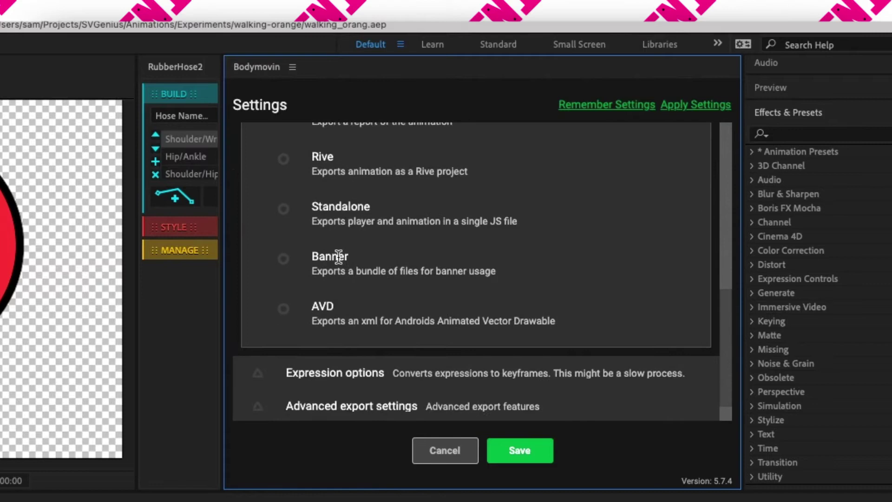
pyautogui.click(426, 345)
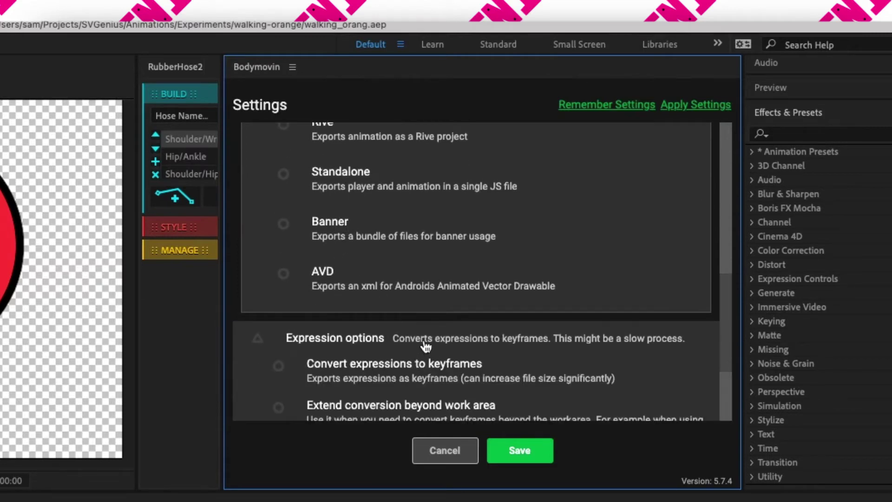
pyautogui.scroll(-2, 383, 293)
pyautogui.scroll(-1, 383, 297)
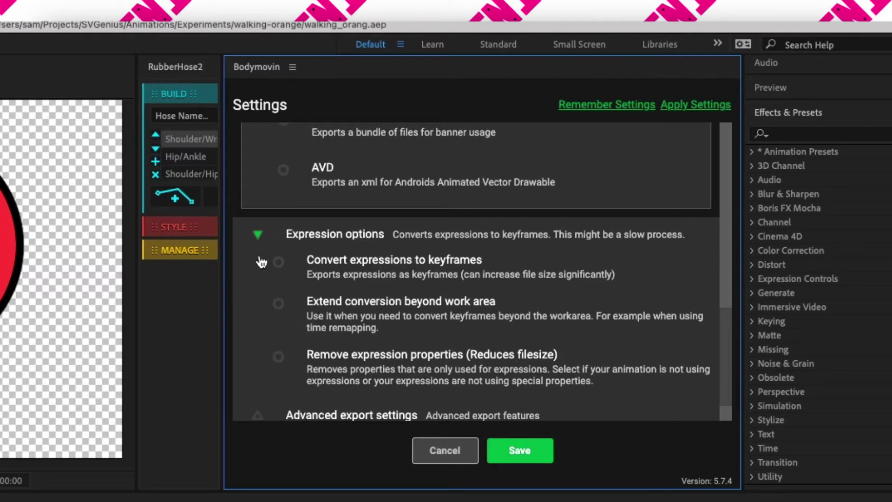
pyautogui.click(279, 264)
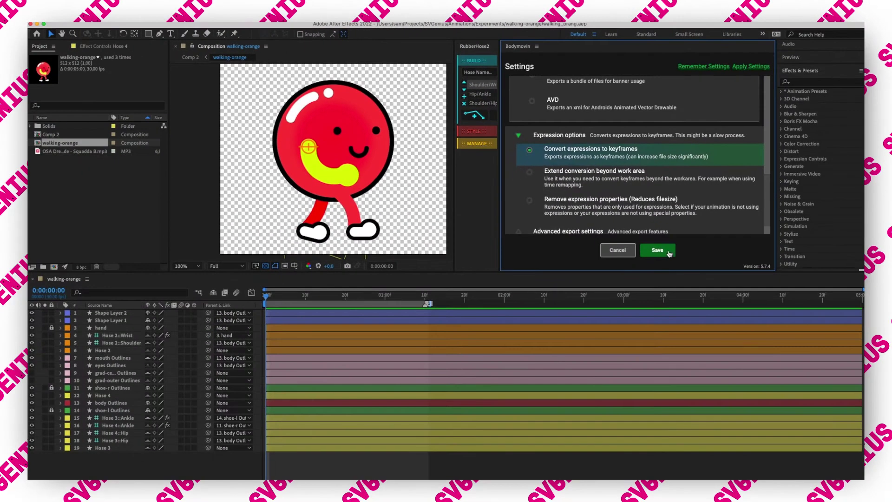
# Save the Bodymovin settings, then reveal and select the layers' keyframed properties with U
pyautogui.click(657, 251)
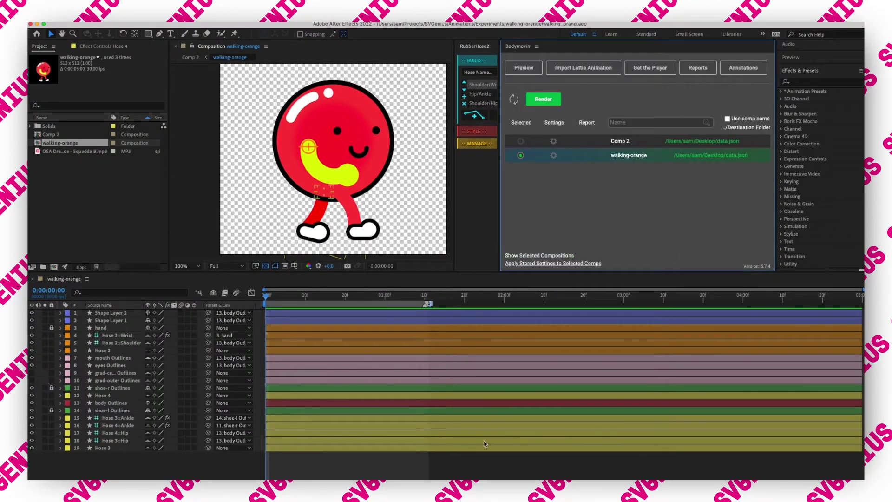
pyautogui.press('u')
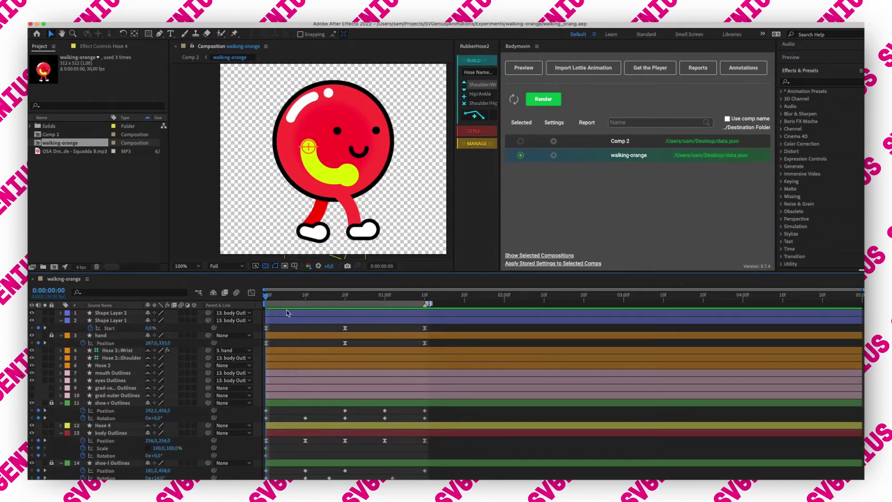
pyautogui.moveTo(445, 474); pyautogui.dragTo(271, 328)
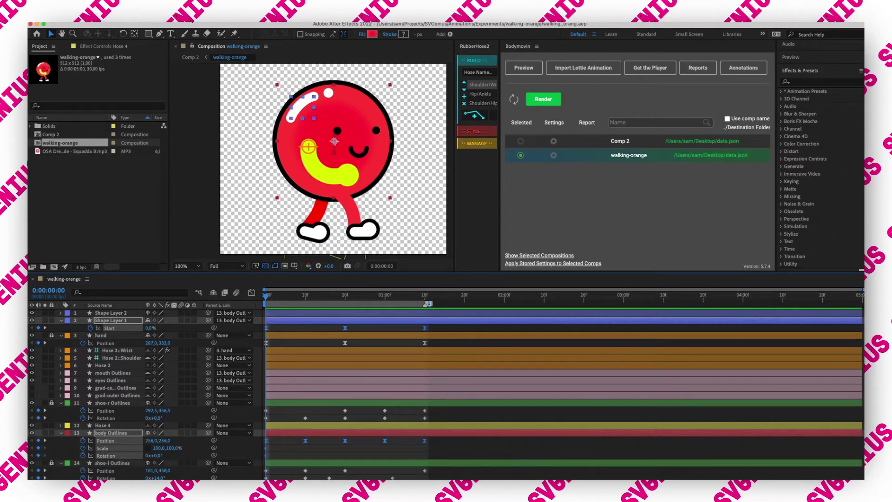
pyautogui.click(240, 17)
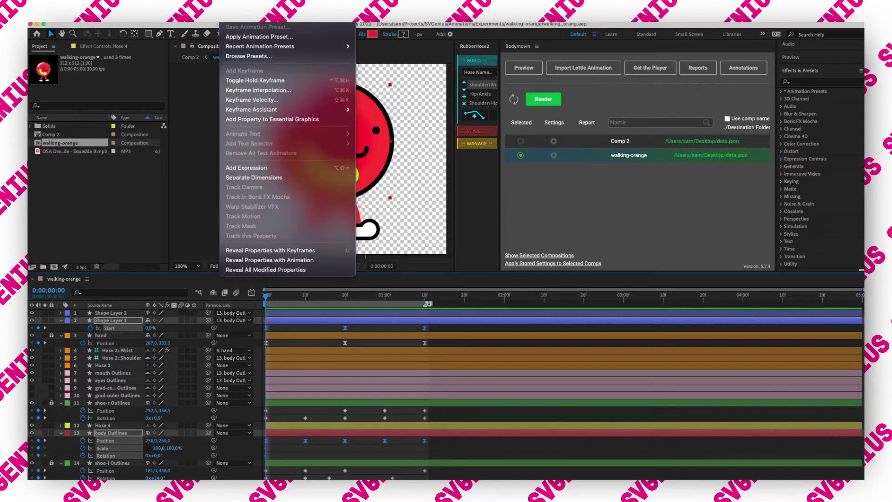
# Check Animation > Keyframe Assistant without choosing anything, then select the body Outlines layer
pyautogui.moveTo(270, 112)
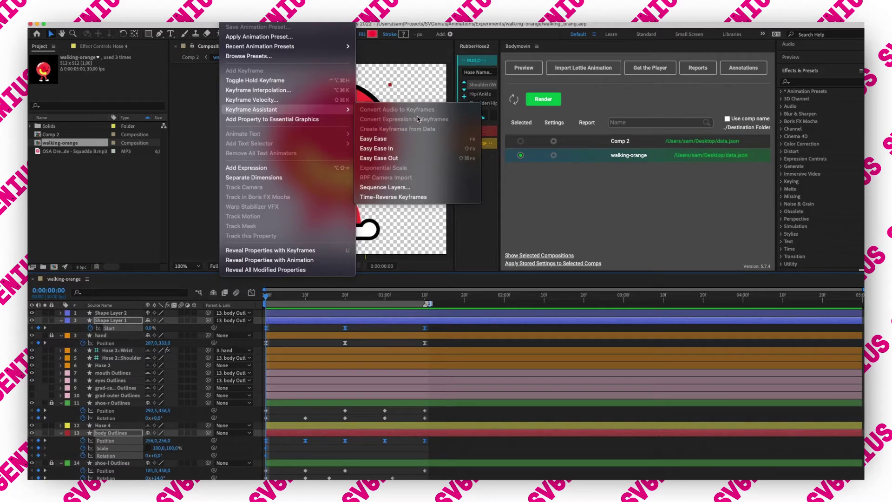
pyautogui.click(511, 466)
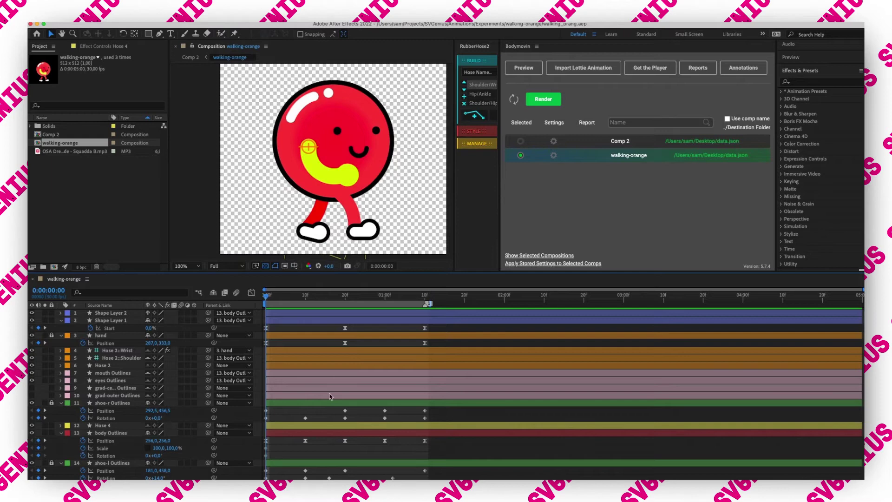
pyautogui.click(142, 446)
# Collapse layer properties, select Hose 4::Hip, resize the panels, and select the Hose 3 layer
pyautogui.press('u')
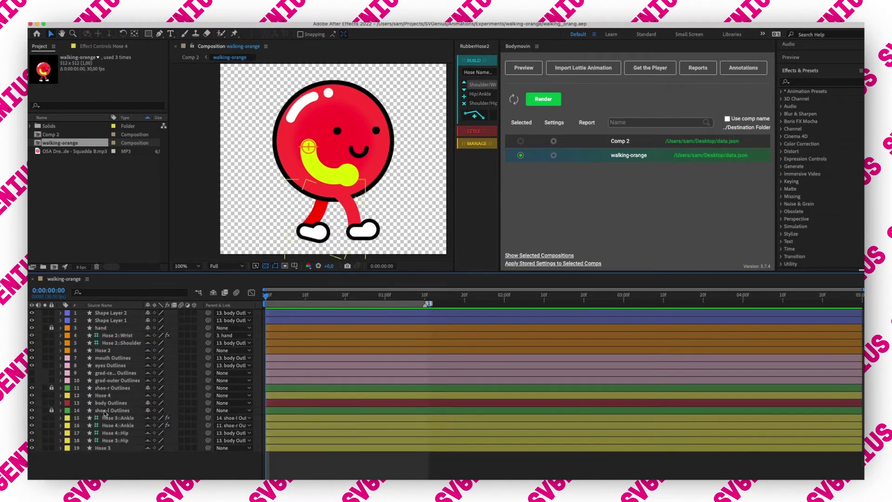
pyautogui.click(61, 448)
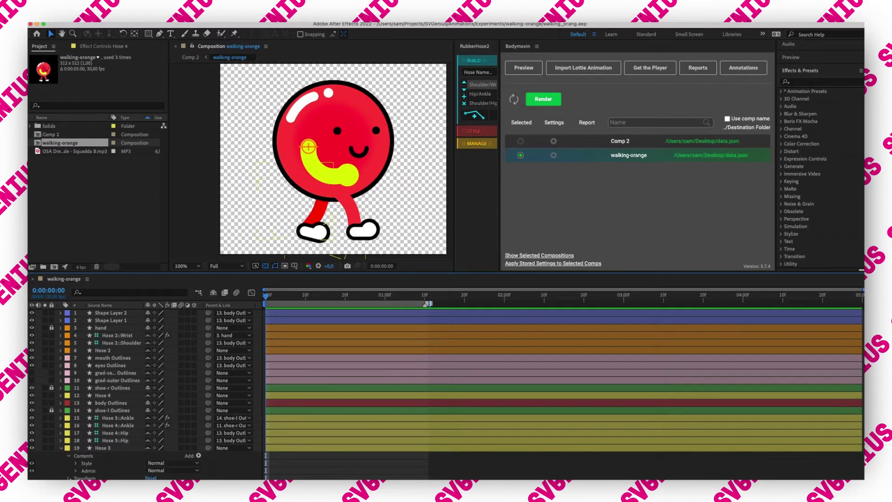
pyautogui.click(378, 434)
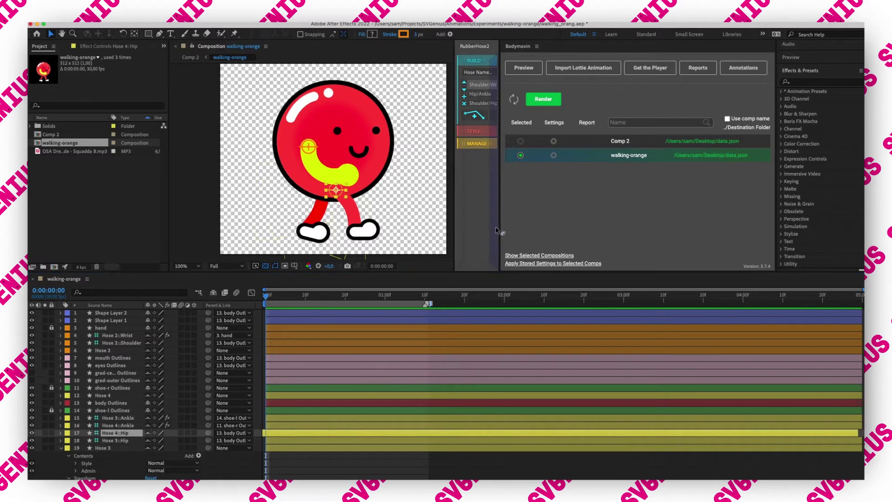
pyautogui.moveTo(488, 272); pyautogui.dragTo(476, 263)
pyautogui.scroll(-3, 126, 453)
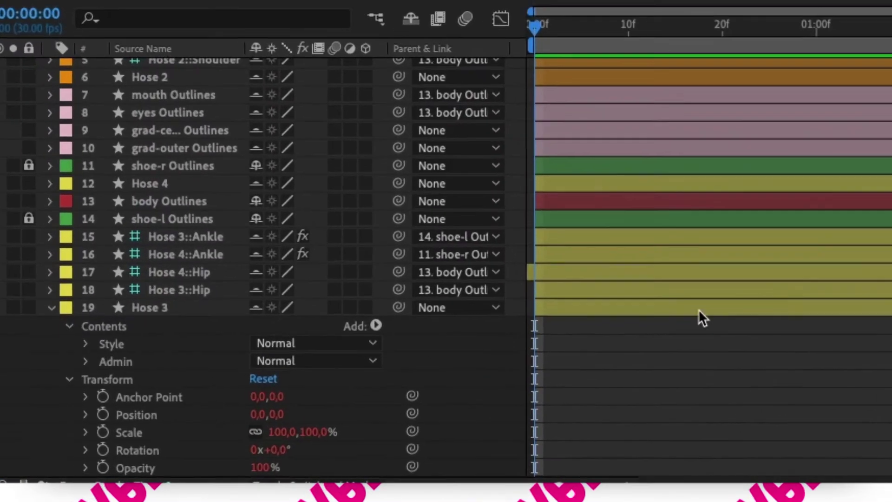
pyautogui.click(112, 406)
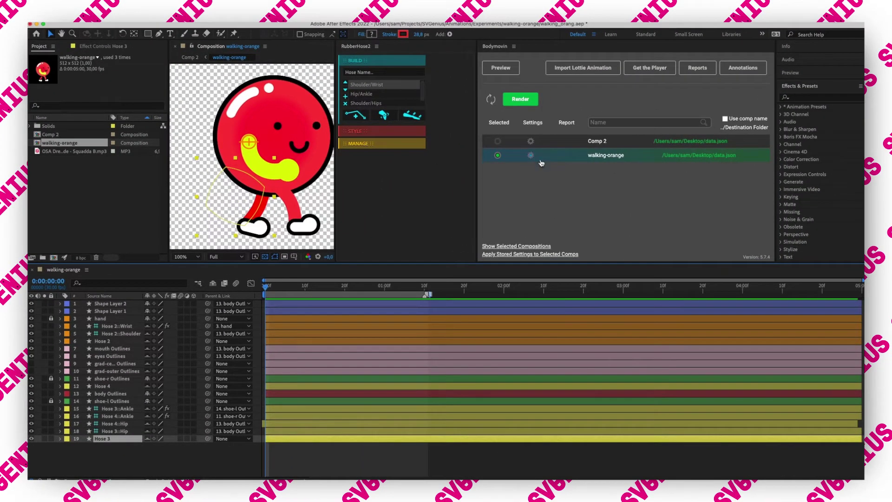
# Re-render walking-orange with Bodymovin to Desktop/data.json and dismiss the report
pyautogui.click(521, 101)
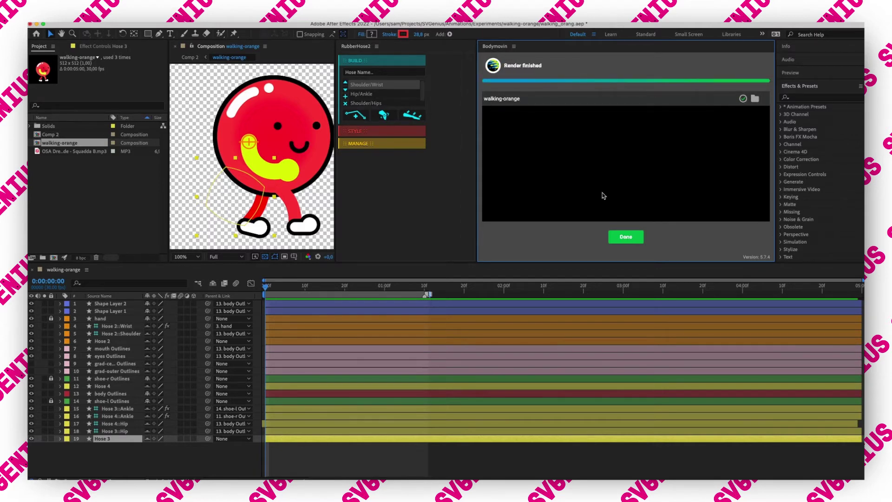
pyautogui.click(622, 238)
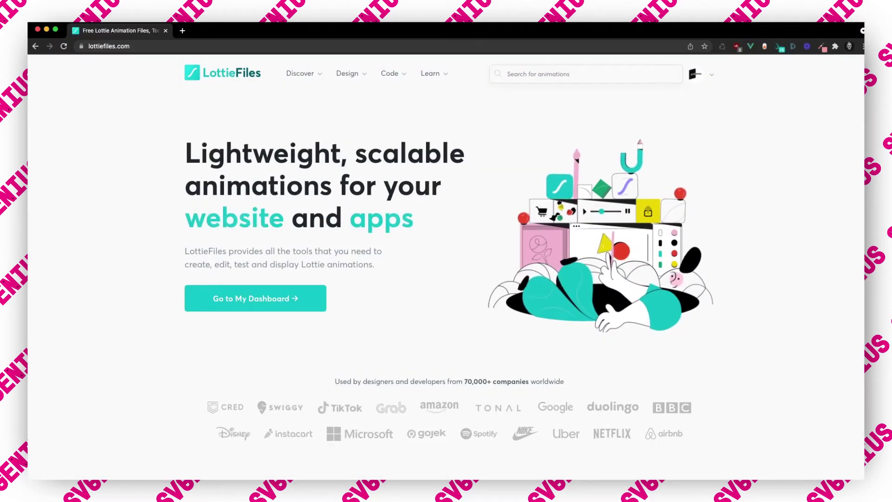
# Drop the re-exported data.json onto LottieFiles to preview the walking ball again
pyautogui.moveTo(455, 216); pyautogui.dragTo(407, 170)
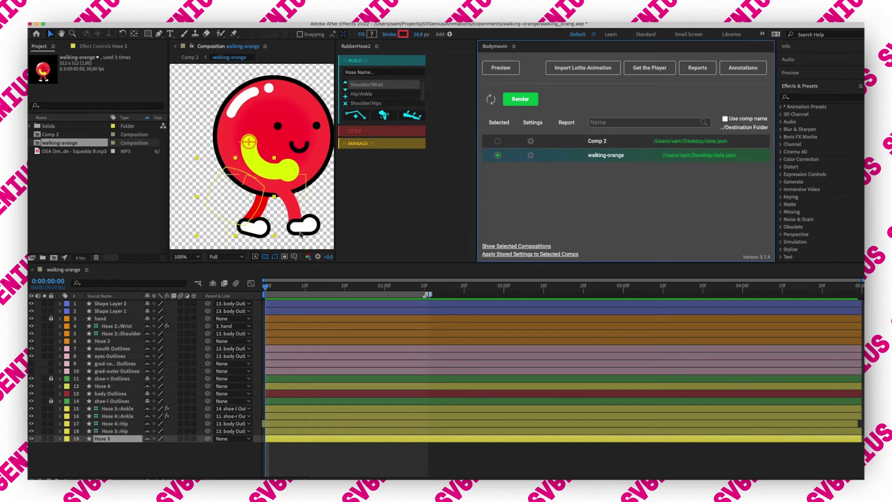
# Apply the Knob Knee RubberHose style to both leg hoses, Hose 3 and Hose 4
pyautogui.click(357, 131)
pyautogui.scroll(-2, 375, 103)
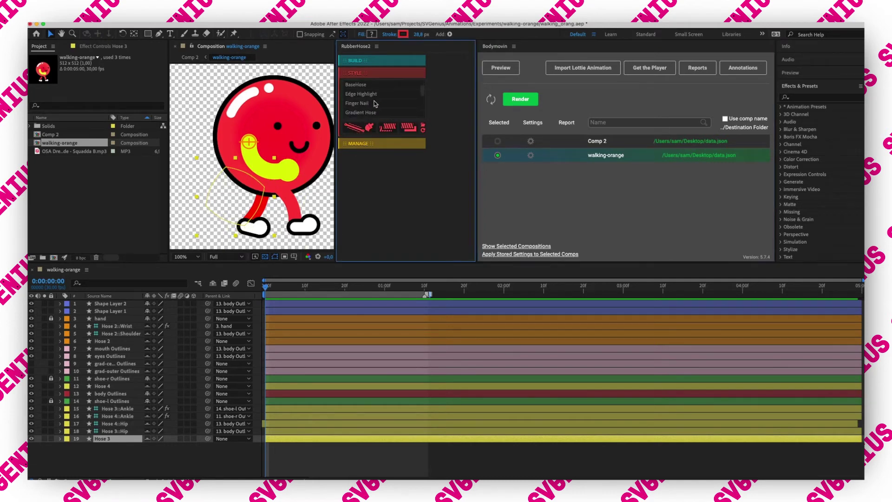
pyautogui.scroll(-3, 388, 101)
pyautogui.click(362, 95)
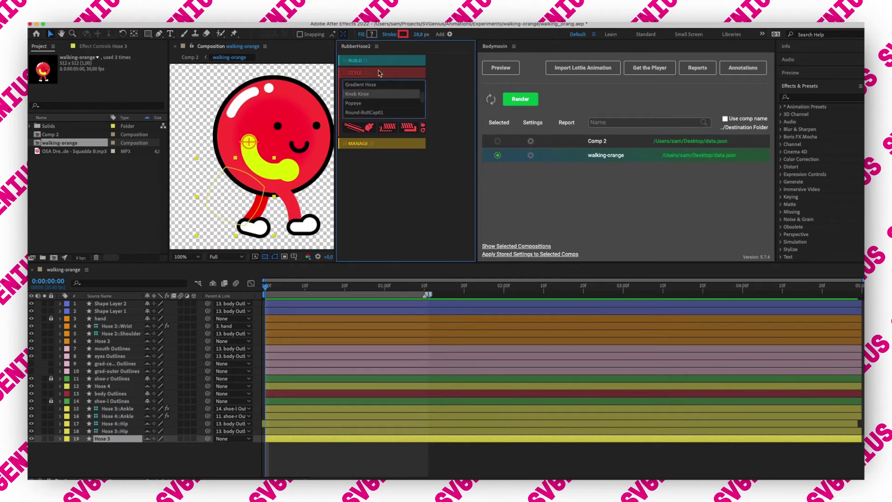
pyautogui.click(370, 130)
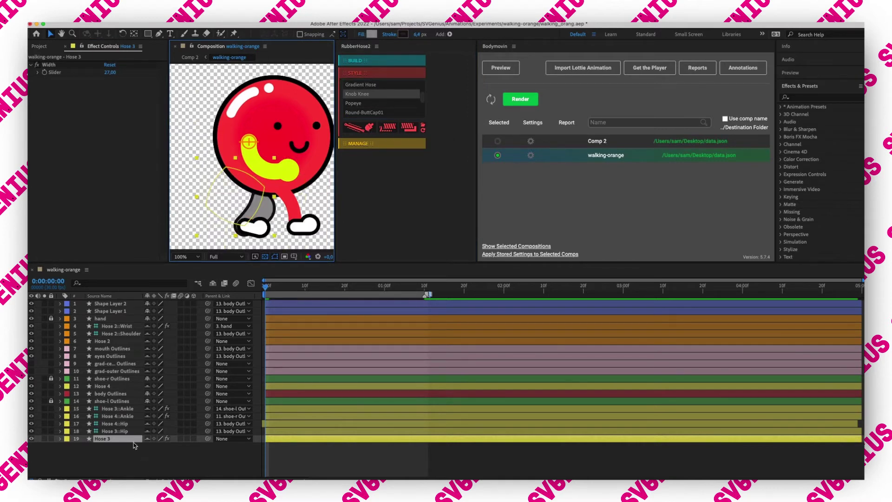
pyautogui.click(110, 387)
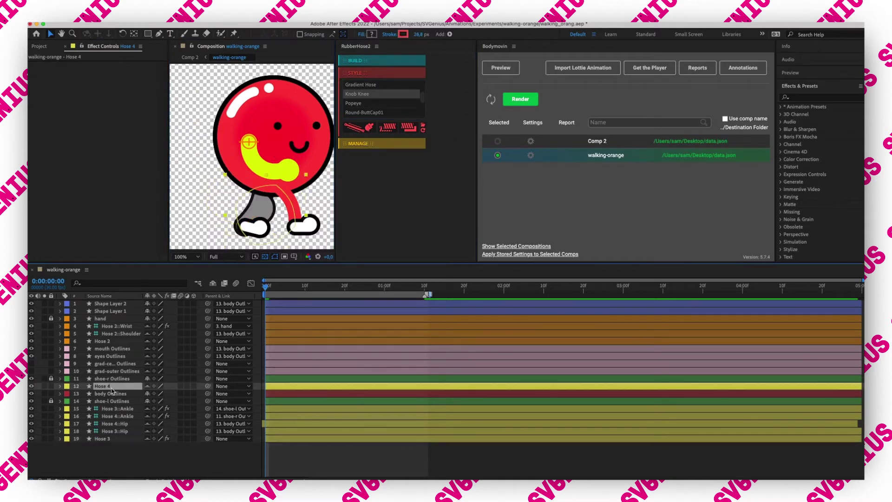
pyautogui.click(370, 130)
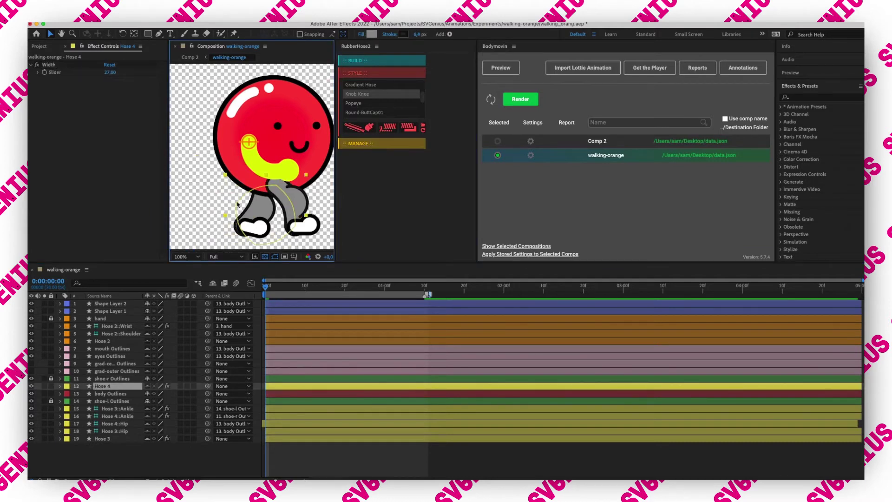
# Deselect the layer and play back the walk cycle to check the grey legs
pyautogui.click(351, 200)
pyautogui.press('space')
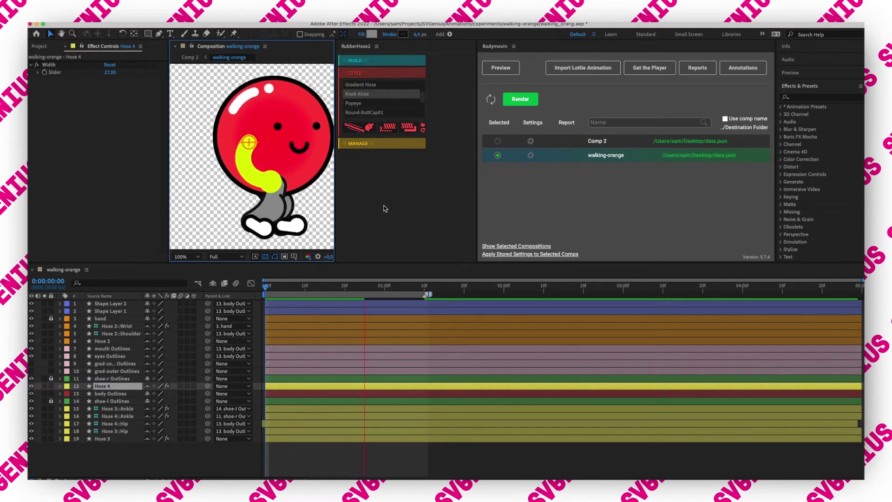
pyautogui.press('space')
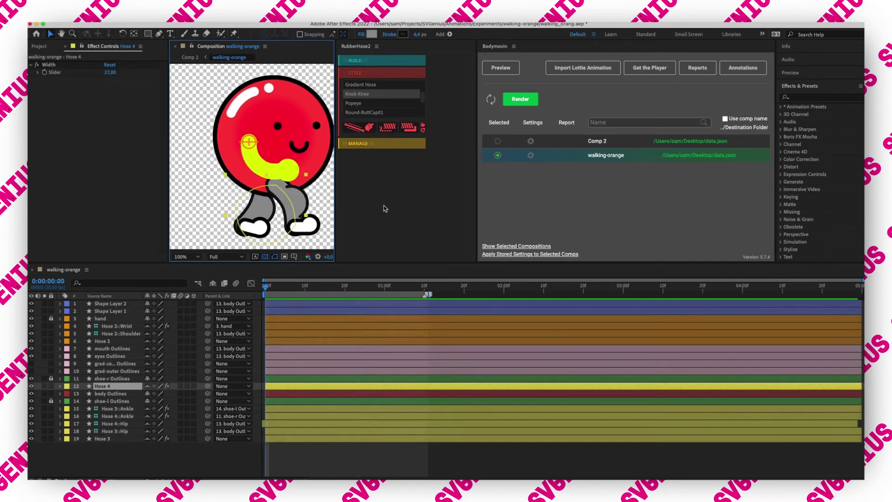
# Give the arm hose, Hose 2, the Popeye RubberHose style
pyautogui.click(116, 341)
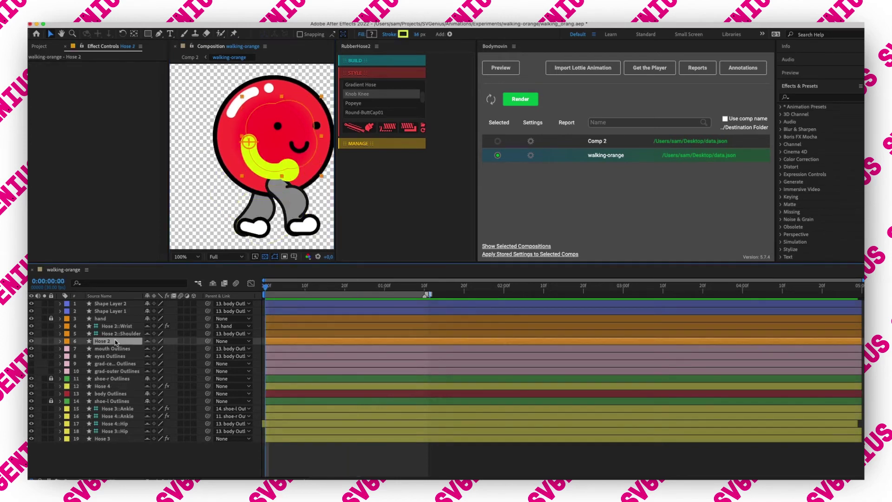
pyautogui.click(365, 103)
pyautogui.click(369, 128)
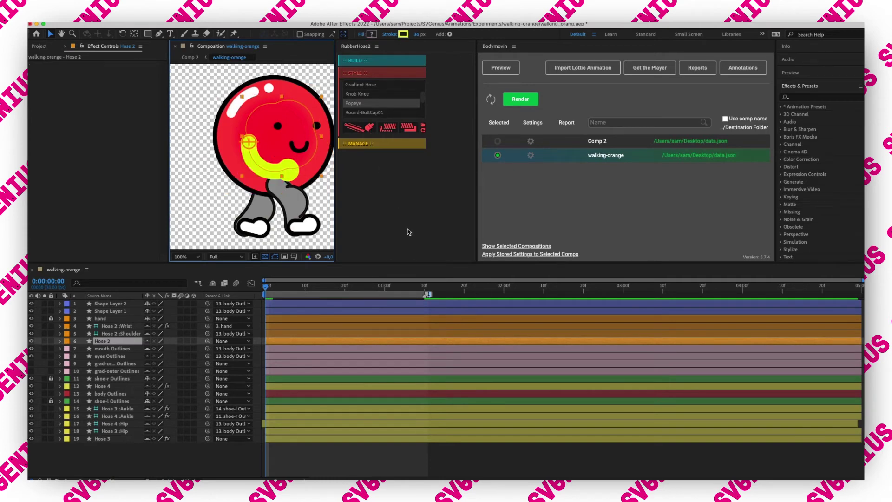
# Re-render walking-orange to data.json with Bodymovin and dismiss the render report
pyautogui.click(605, 174)
pyautogui.click(531, 103)
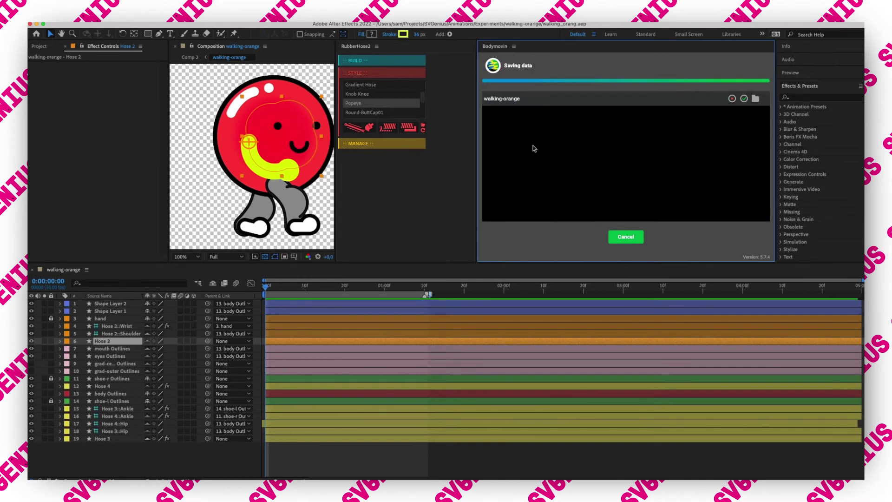
pyautogui.click(624, 236)
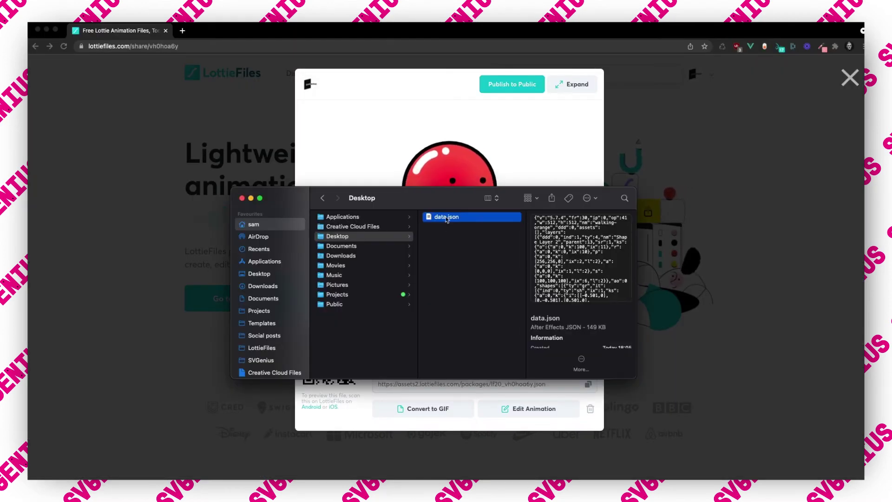
# Drag the re-exported data.json from the Desktop onto LottieFiles to preview it
pyautogui.moveTo(446, 216); pyautogui.dragTo(274, 141)
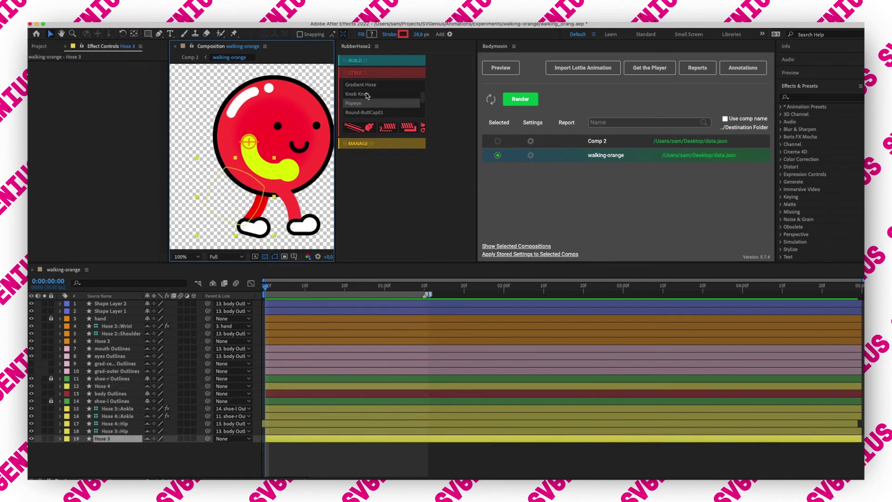
# Pick the BaseHose preset, then open walking-orange's Bodymovin export settings and scroll to expression options
pyautogui.scroll(3, 367, 95)
pyautogui.click(371, 106)
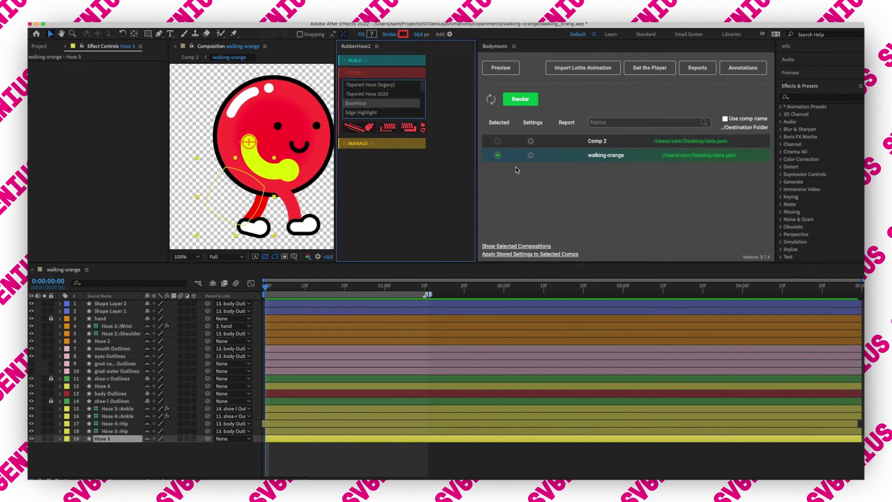
pyautogui.click(532, 156)
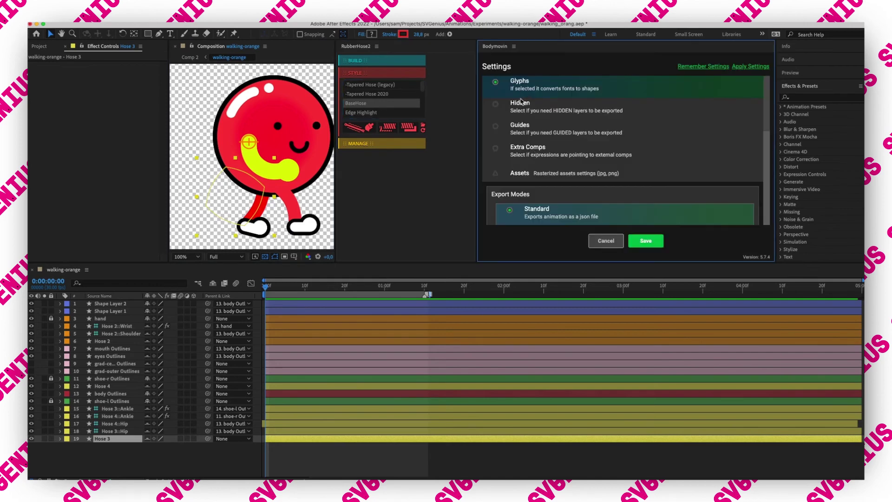
pyautogui.scroll(-10, 592, 110)
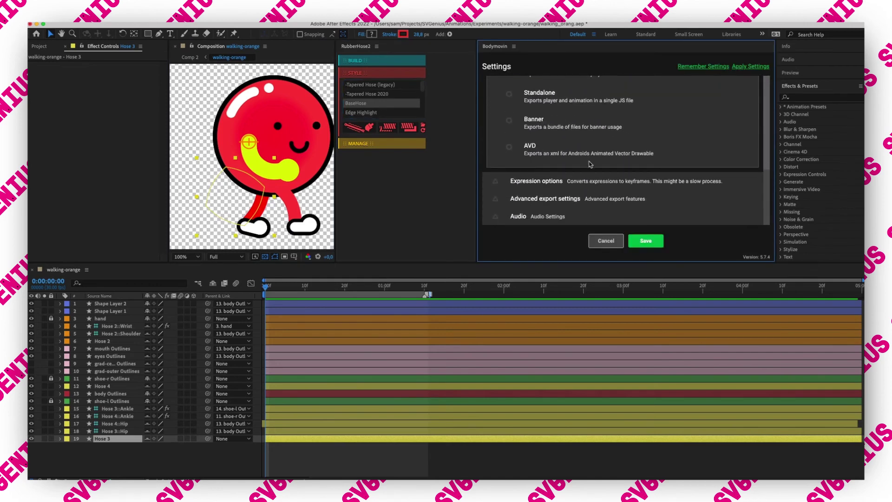
pyautogui.scroll(-3, 572, 182)
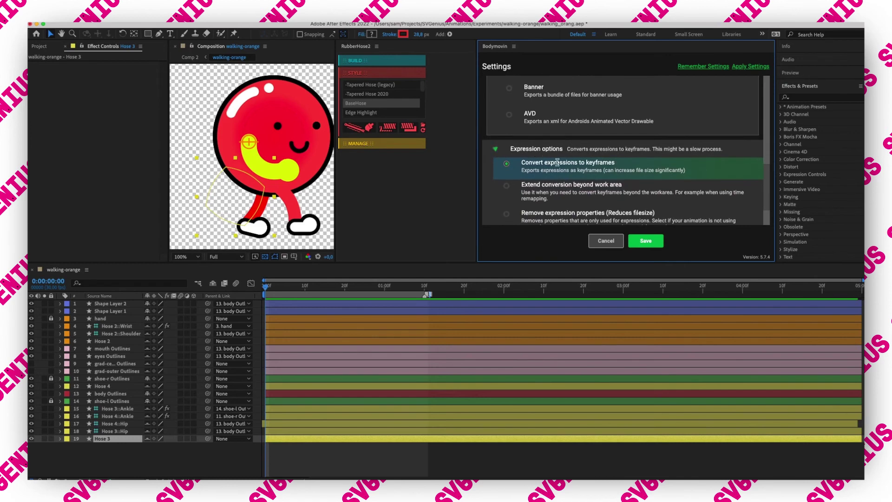